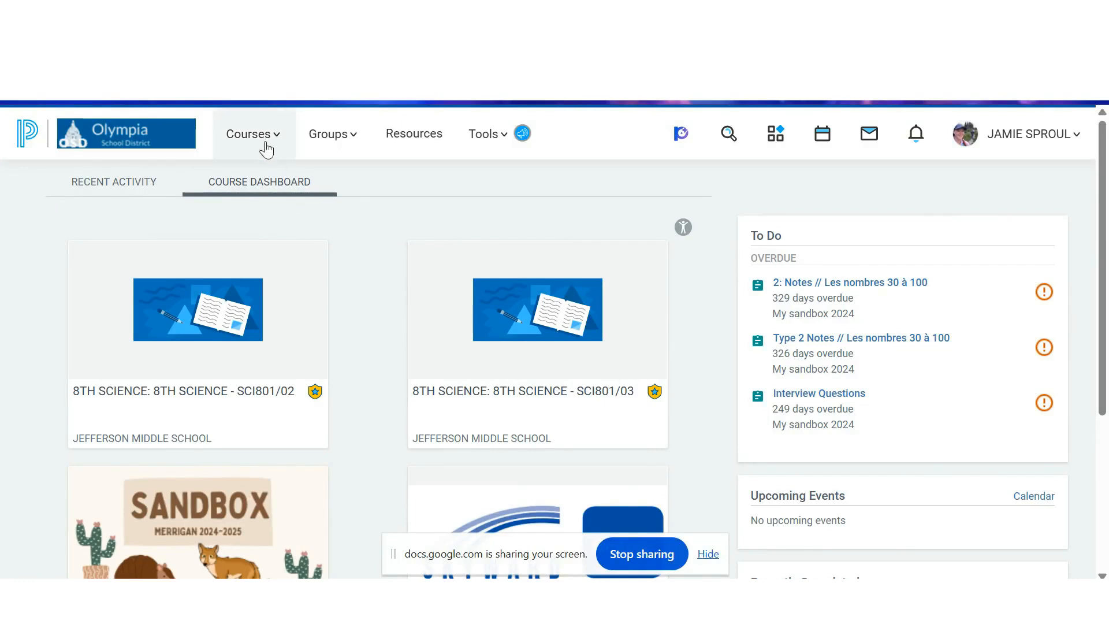
# - From the full course list, start linking an existing section to 8TH SCIENCE - SCI801/02 and choose 8TH SCIENCE - SCI801/03
pyautogui.click(266, 149)
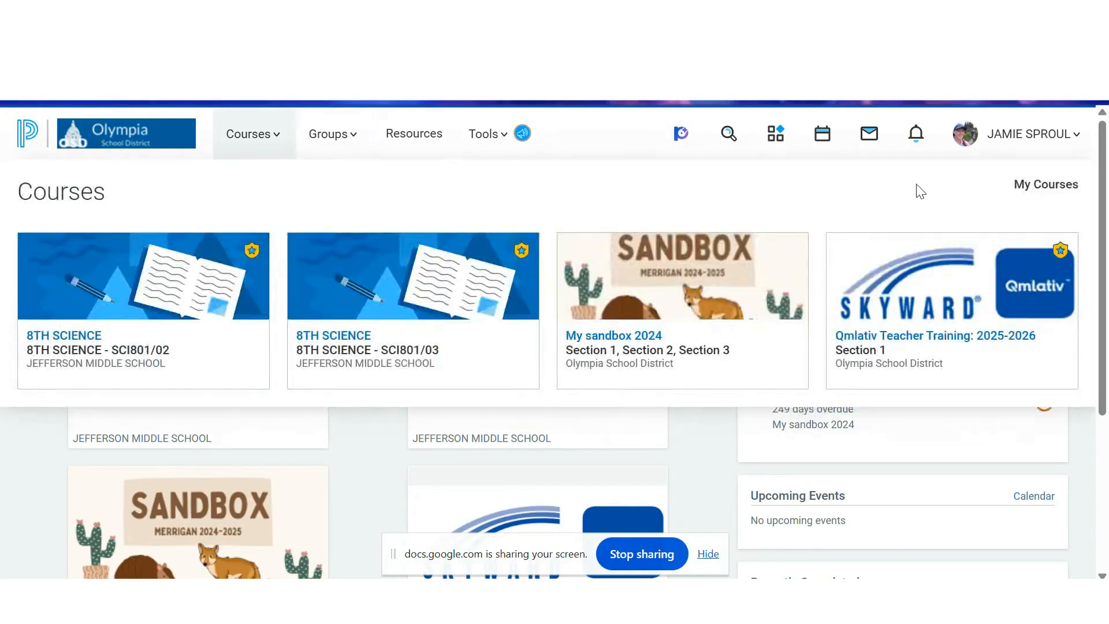
pyautogui.click(1057, 187)
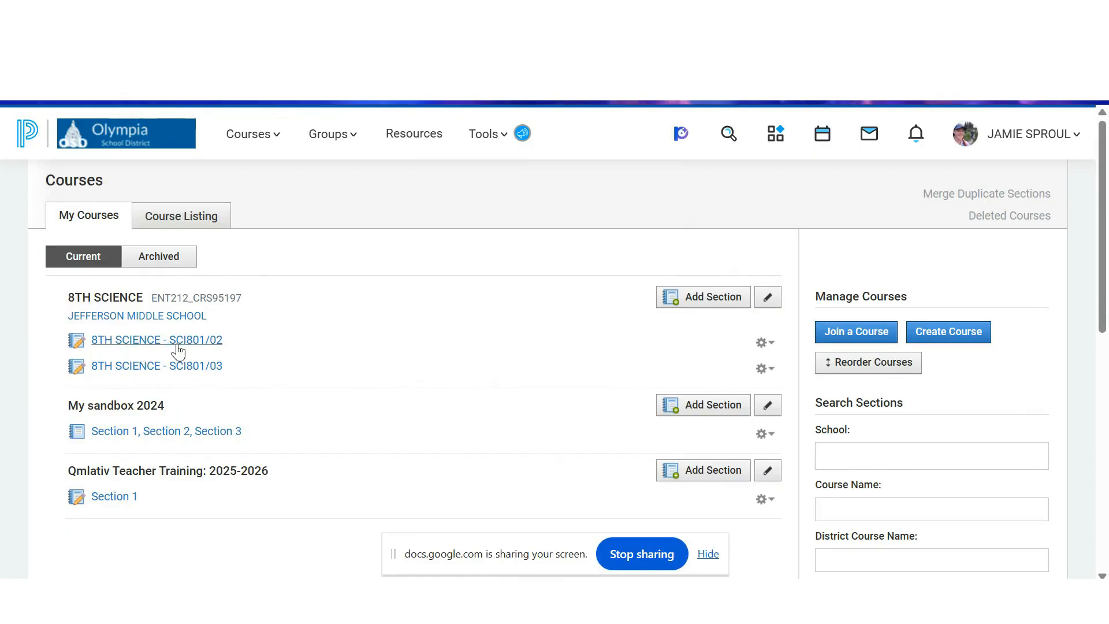
pyautogui.click(767, 343)
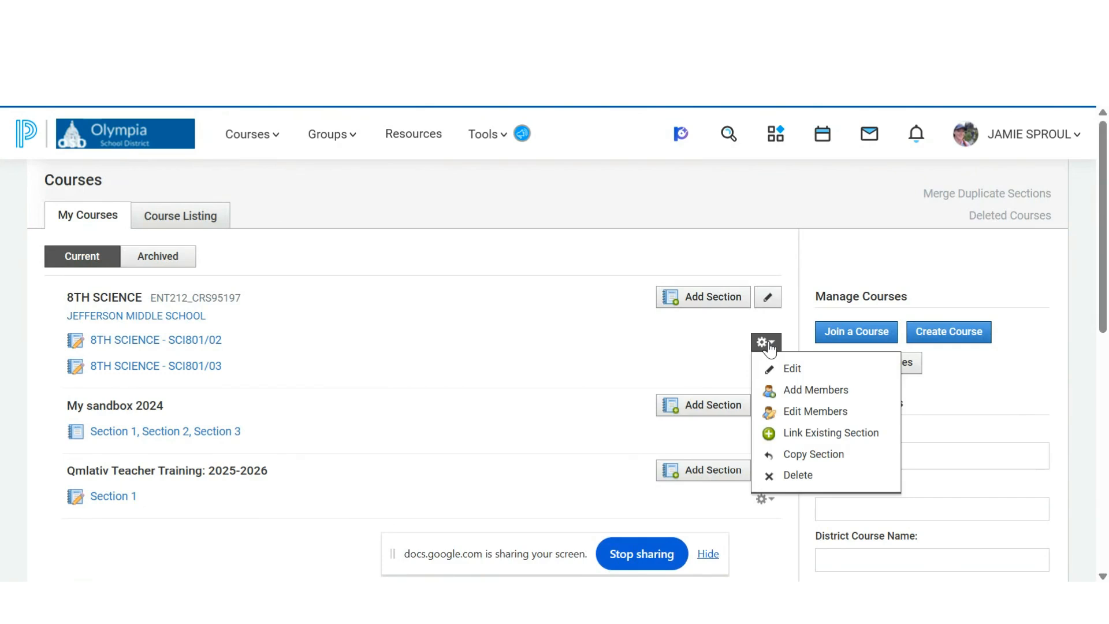
pyautogui.click(874, 445)
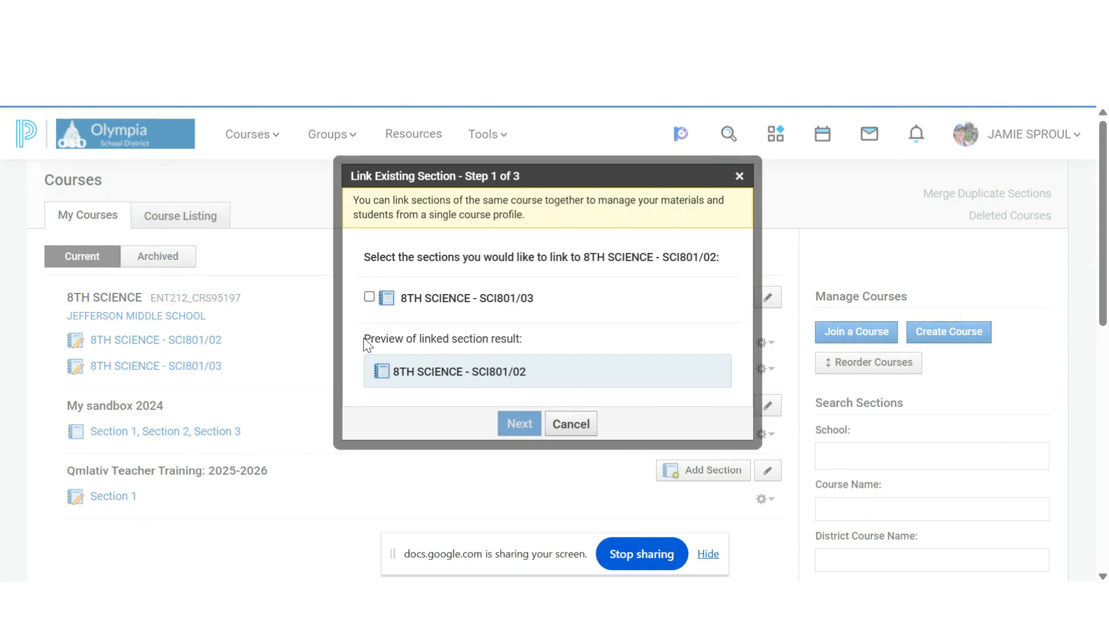
pyautogui.click(369, 298)
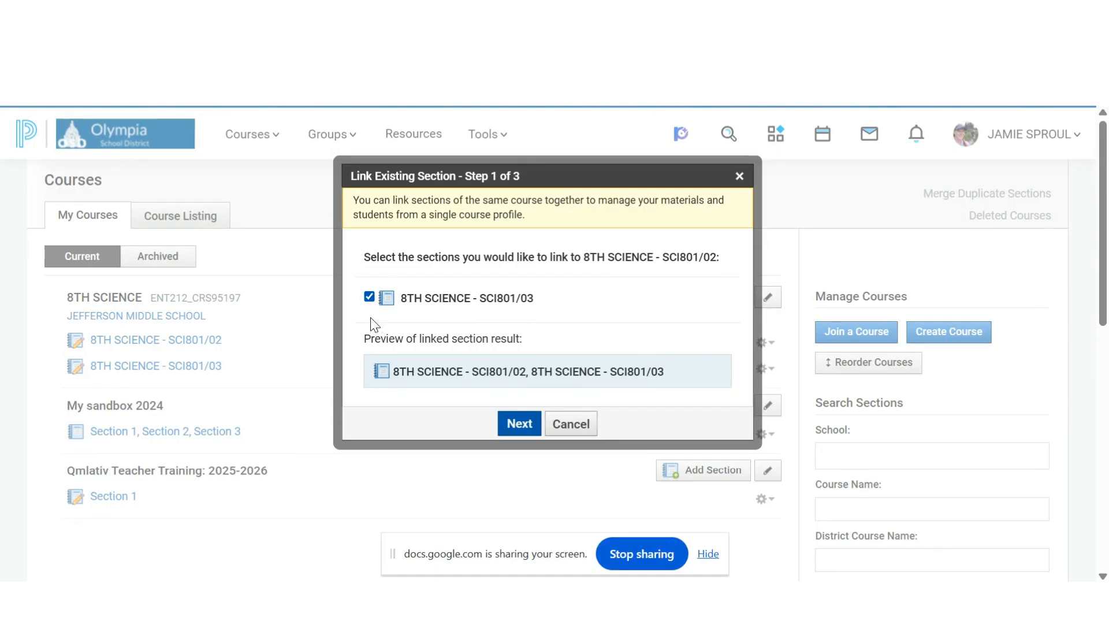
pyautogui.click(519, 424)
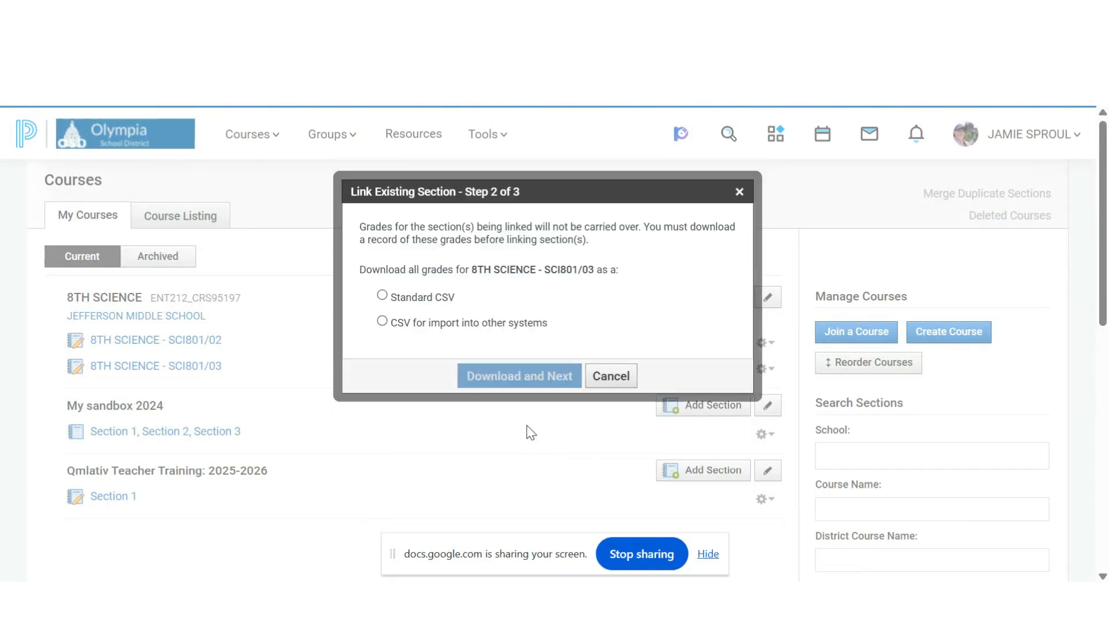
# - Download the grades of the section being linked as Standard CSV and complete the linking of the two sections
pyautogui.click(383, 296)
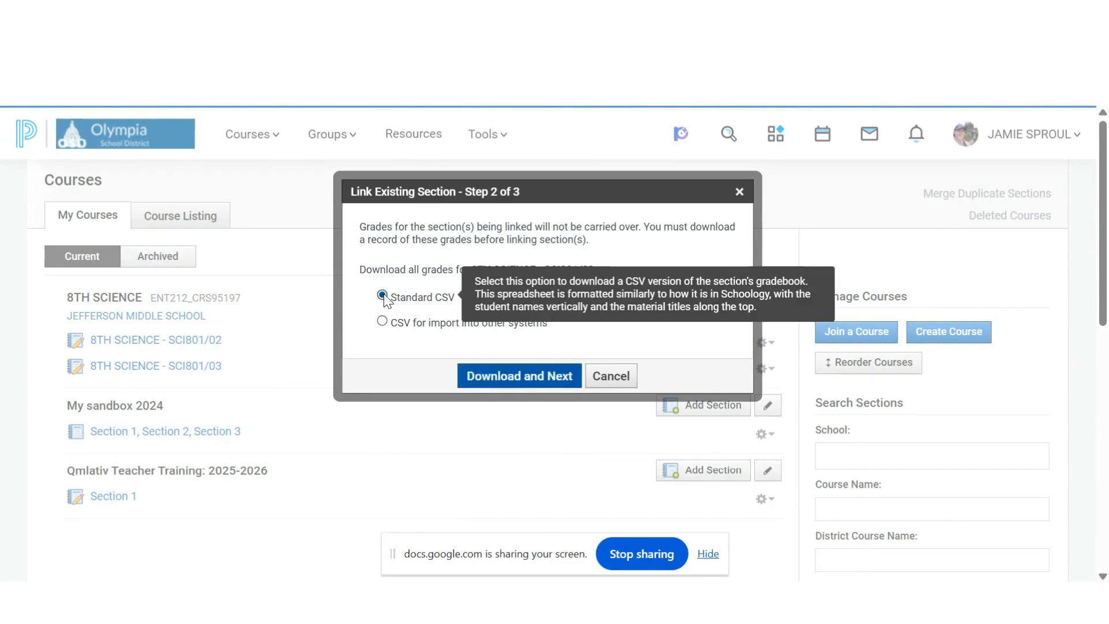
pyautogui.click(485, 378)
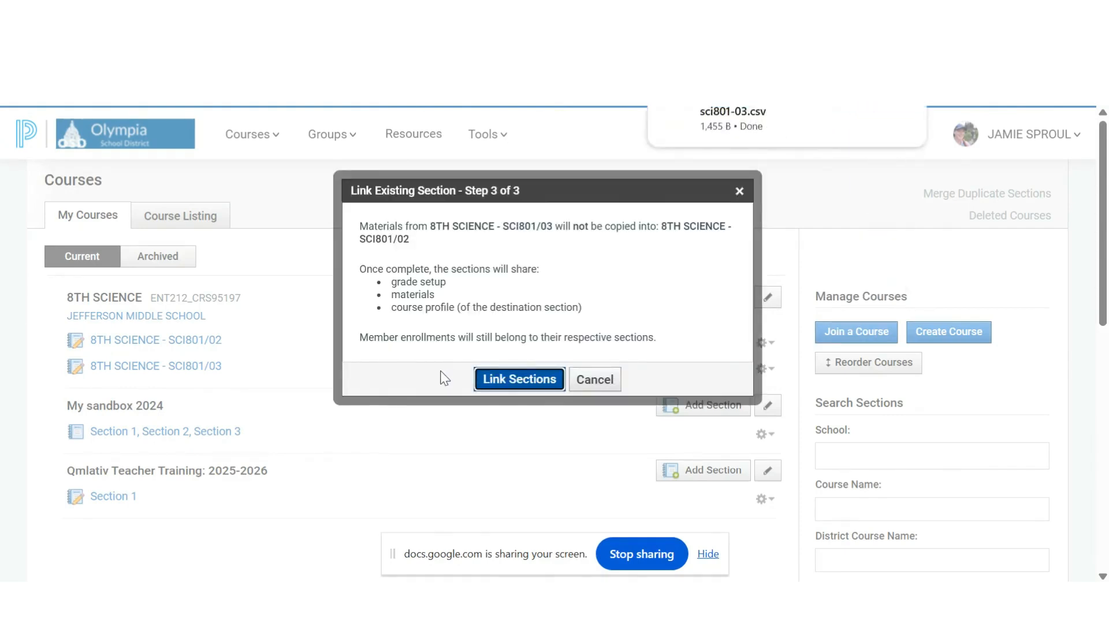
pyautogui.click(511, 386)
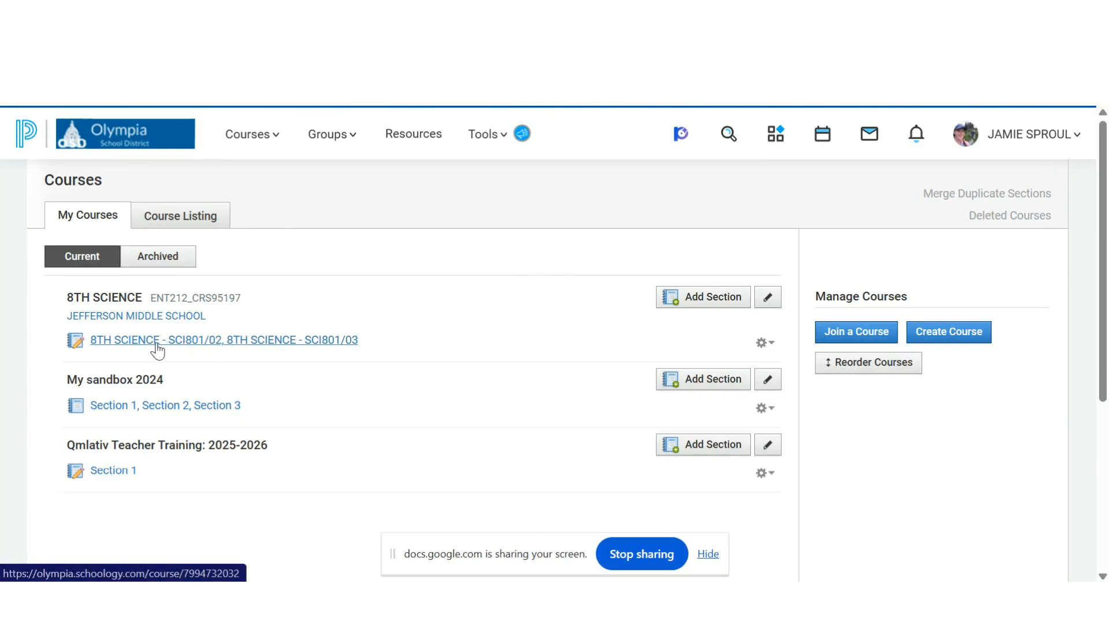
# - Open the linked 8TH SCIENCE course and launch its Schoology SIS Connect app
pyautogui.click(259, 139)
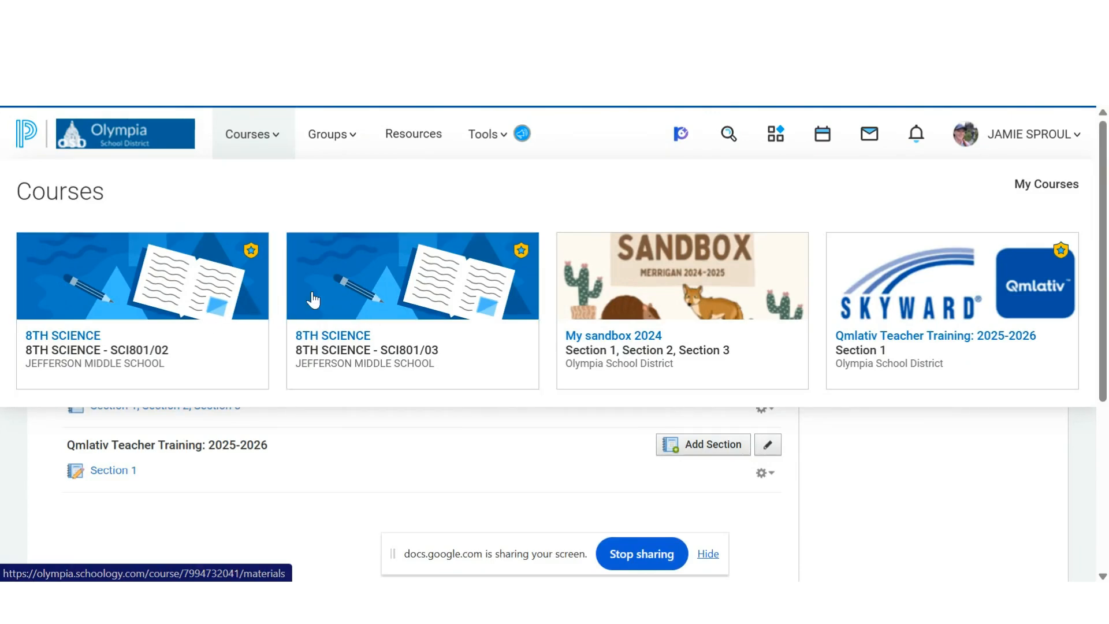
pyautogui.click(220, 331)
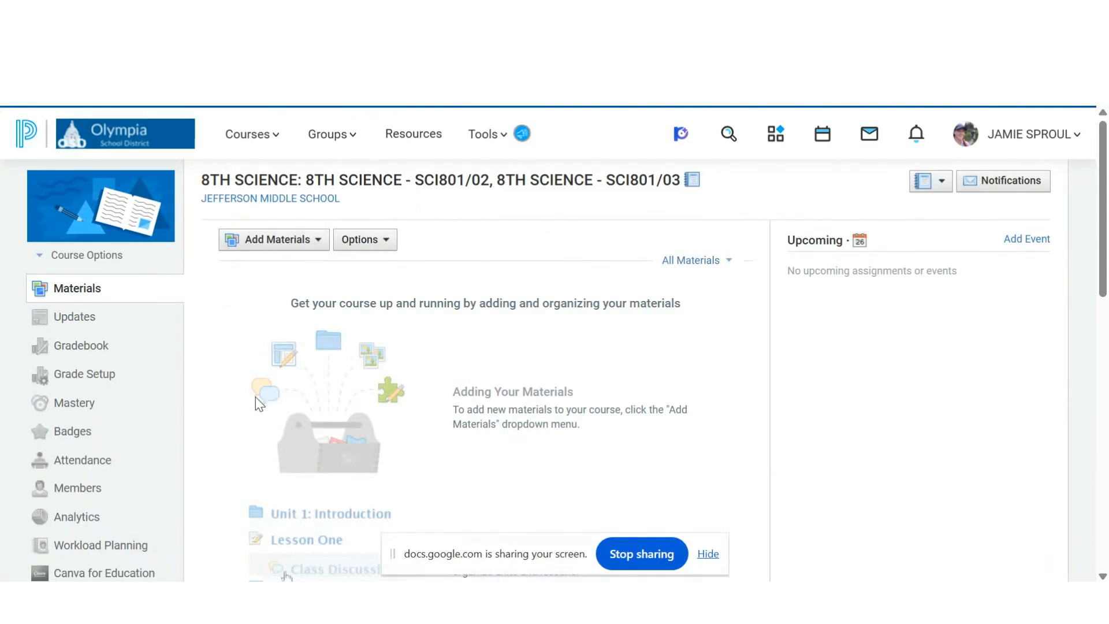
pyautogui.scroll(-3, 209, 407)
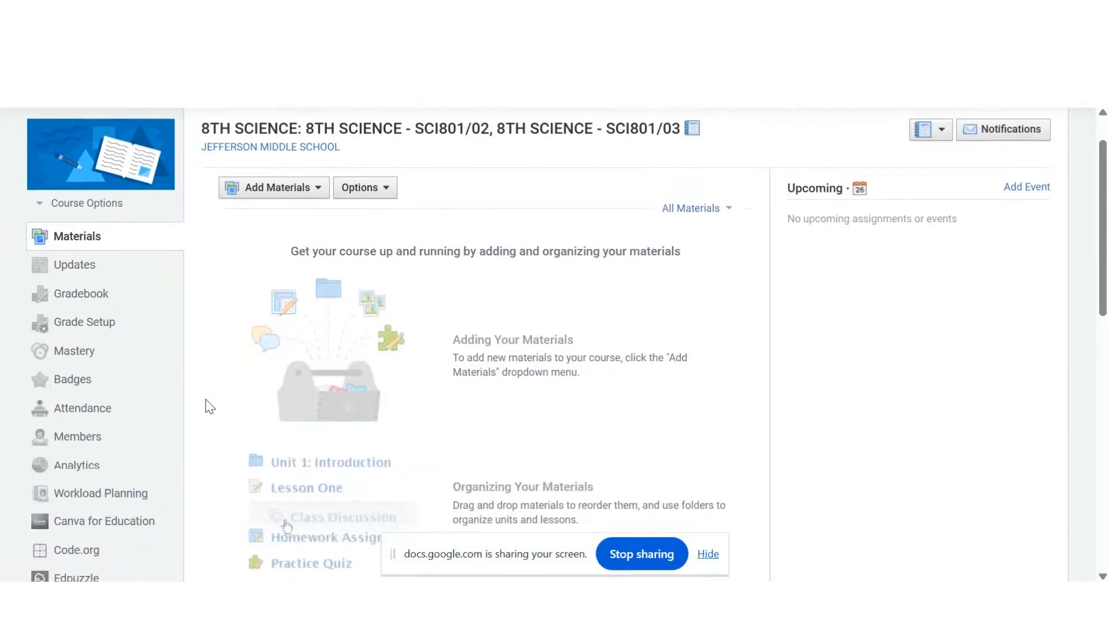
pyautogui.scroll(-3, 207, 402)
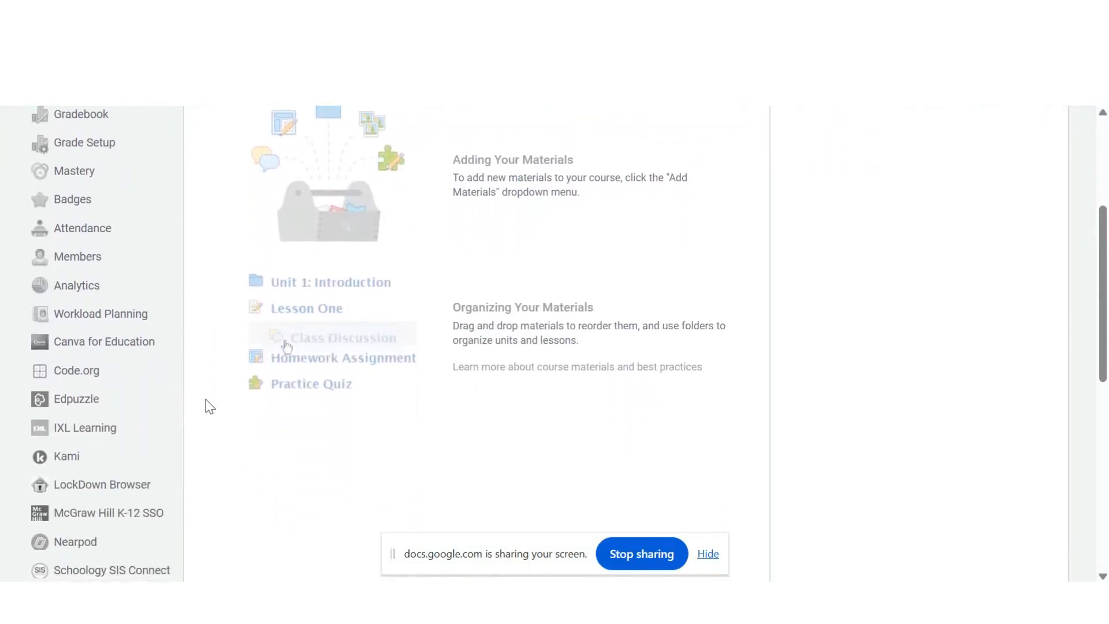
pyautogui.scroll(-3, 207, 383)
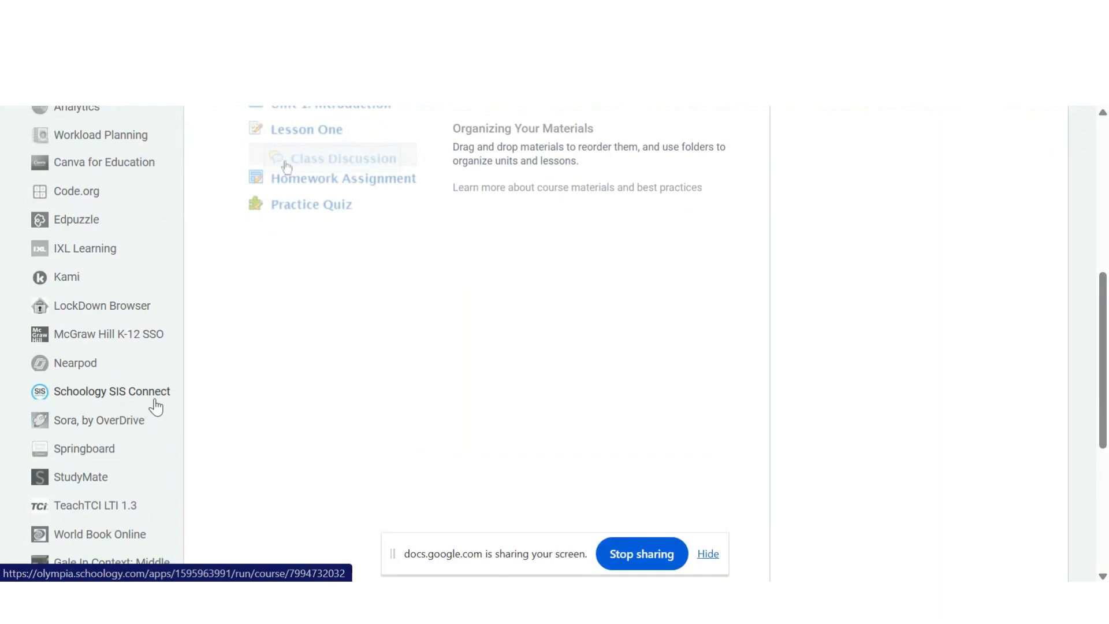
pyautogui.click(82, 403)
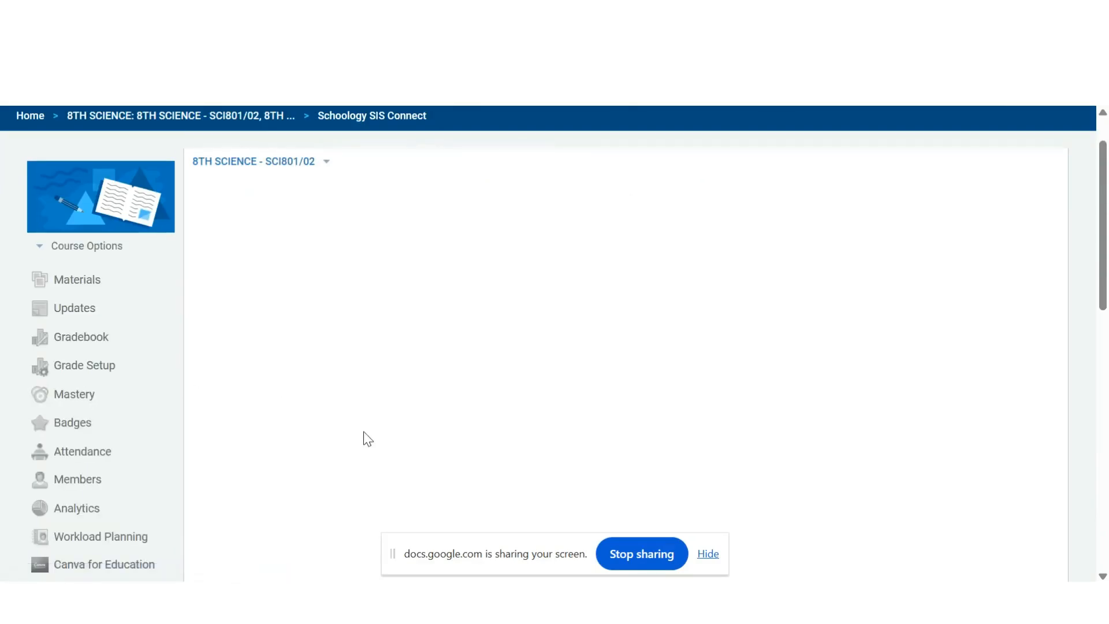
# - Complete the human verification and approve Schoology SIS Connect's access to the account
pyautogui.scroll(-1, 366, 437)
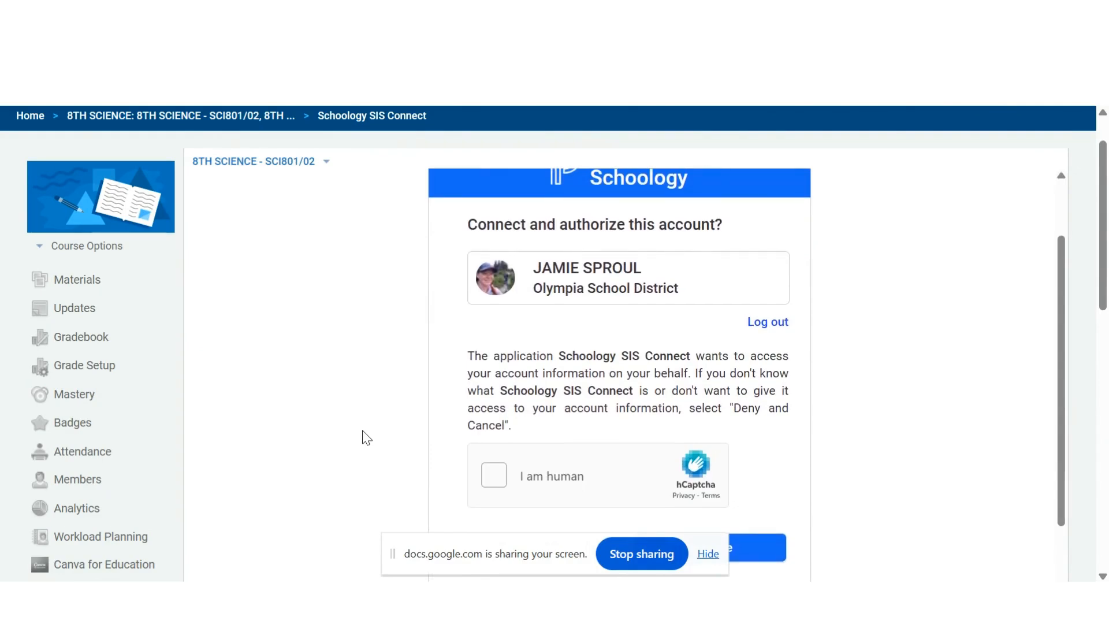
pyautogui.scroll(-1, 365, 437)
pyautogui.scroll(-1, 366, 437)
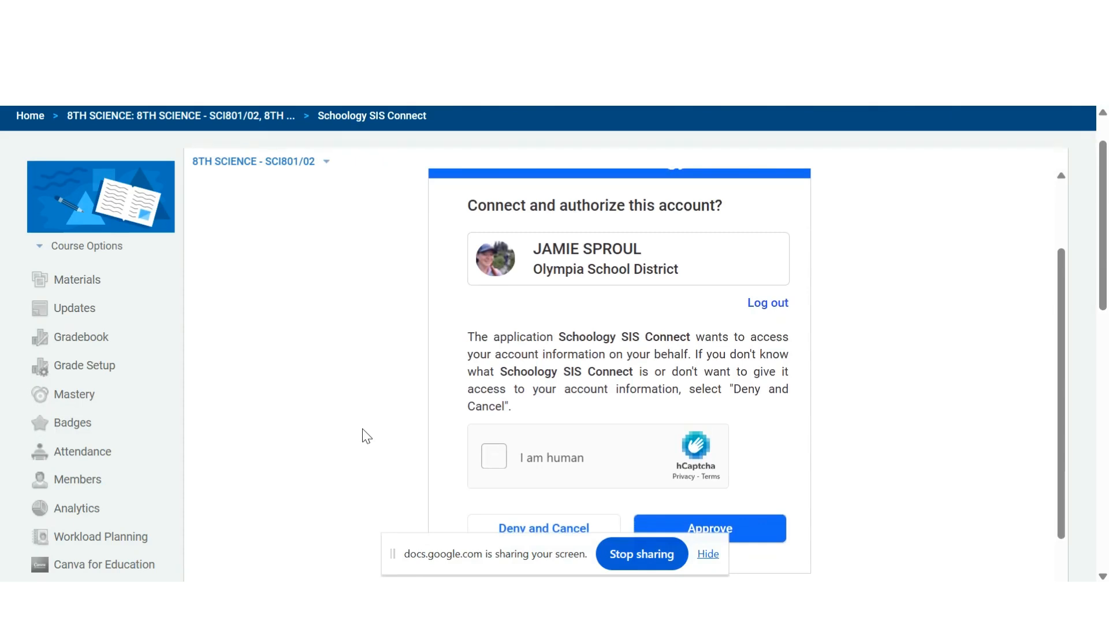
pyautogui.click(497, 460)
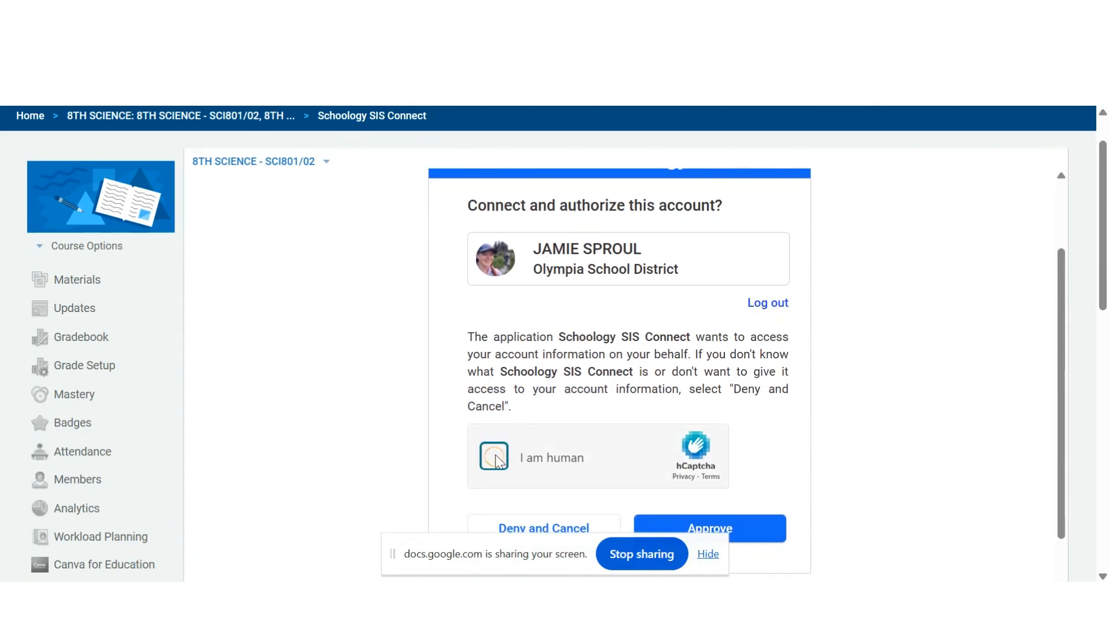
pyautogui.scroll(-1, 495, 459)
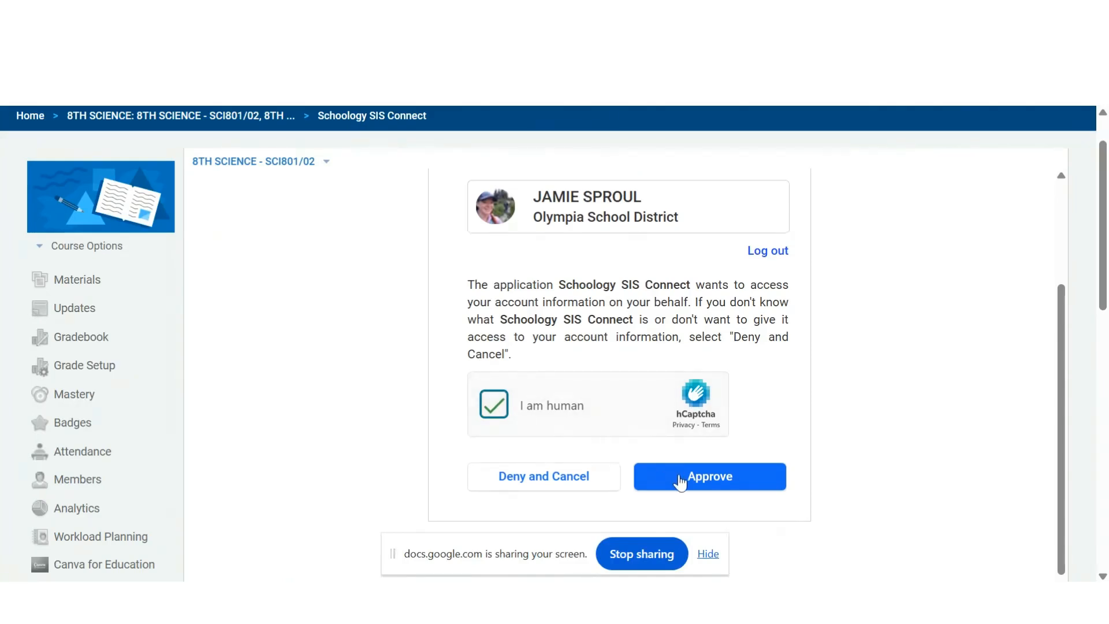
pyautogui.click(679, 478)
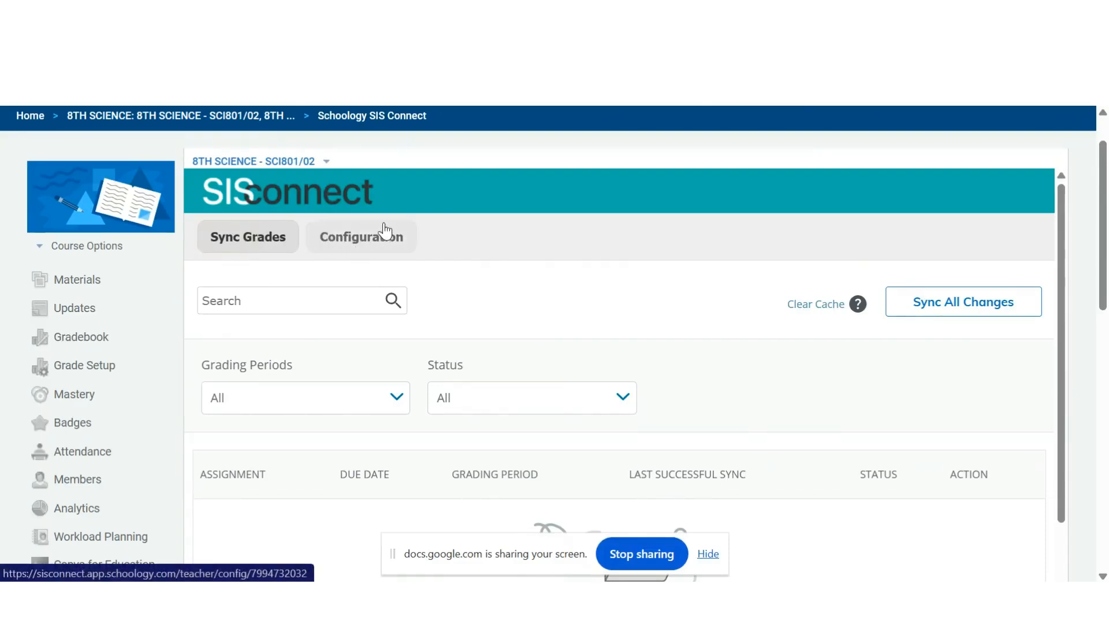
# - In the SCI801/02 configuration, map CONTENT KNOWLEDGE and ENGAGED LEARNING each to (Create New Schoology Category) and save
pyautogui.click(355, 246)
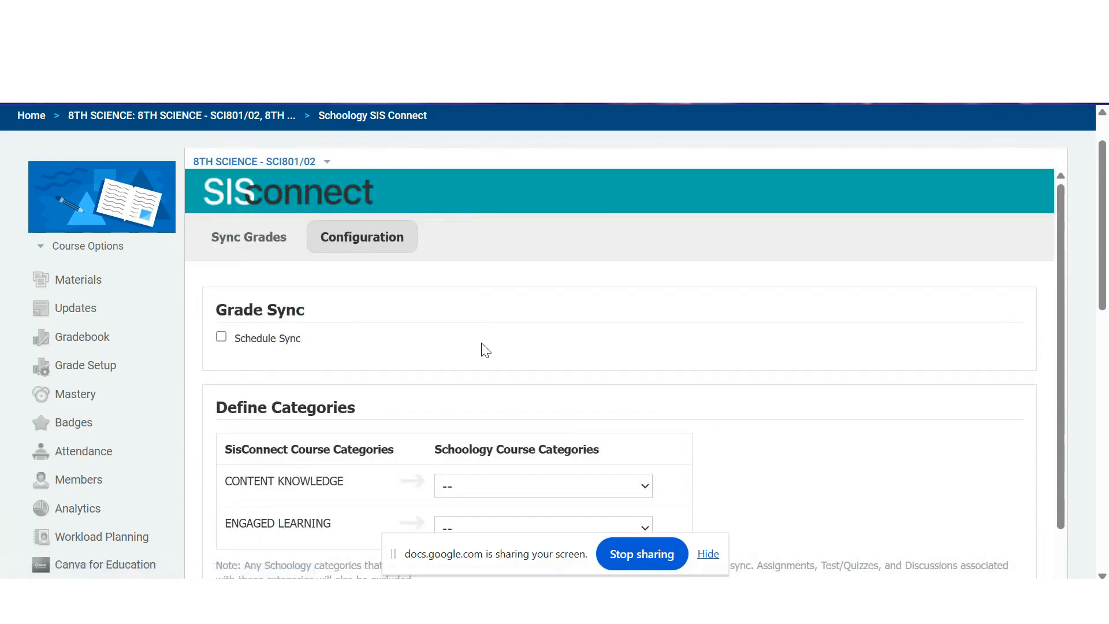
pyautogui.scroll(-1, 486, 349)
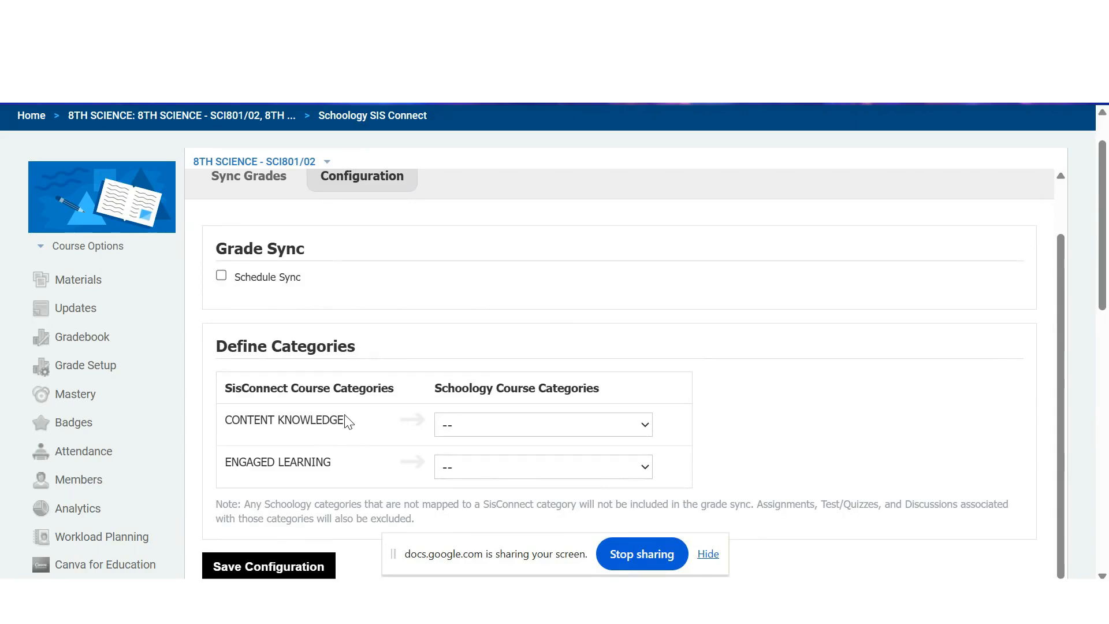
pyautogui.scroll(-1, 348, 422)
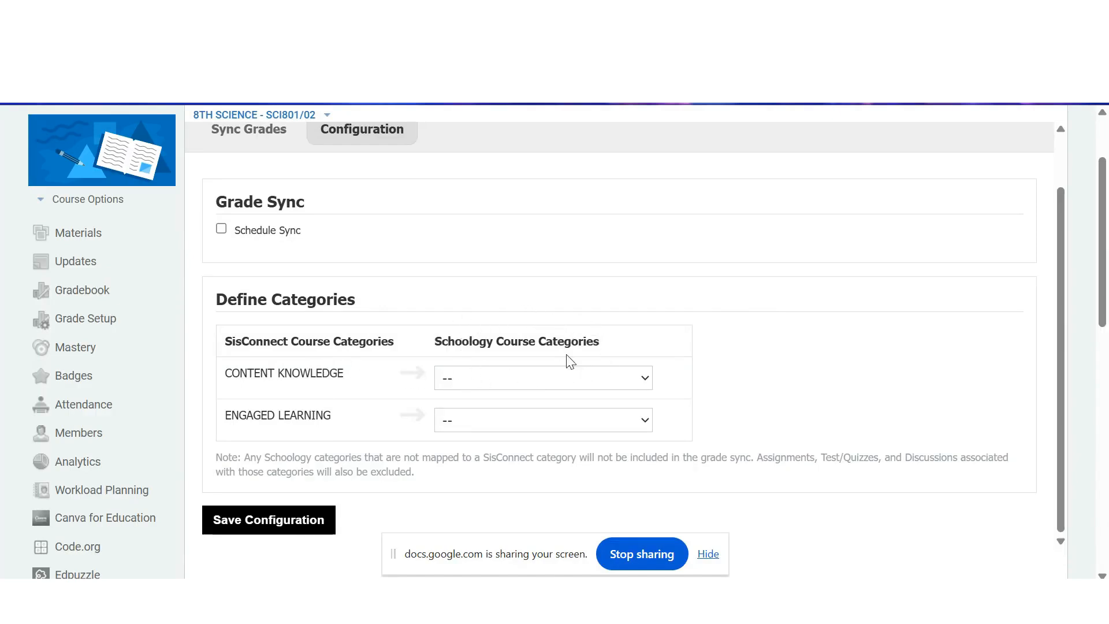
pyautogui.click(605, 384)
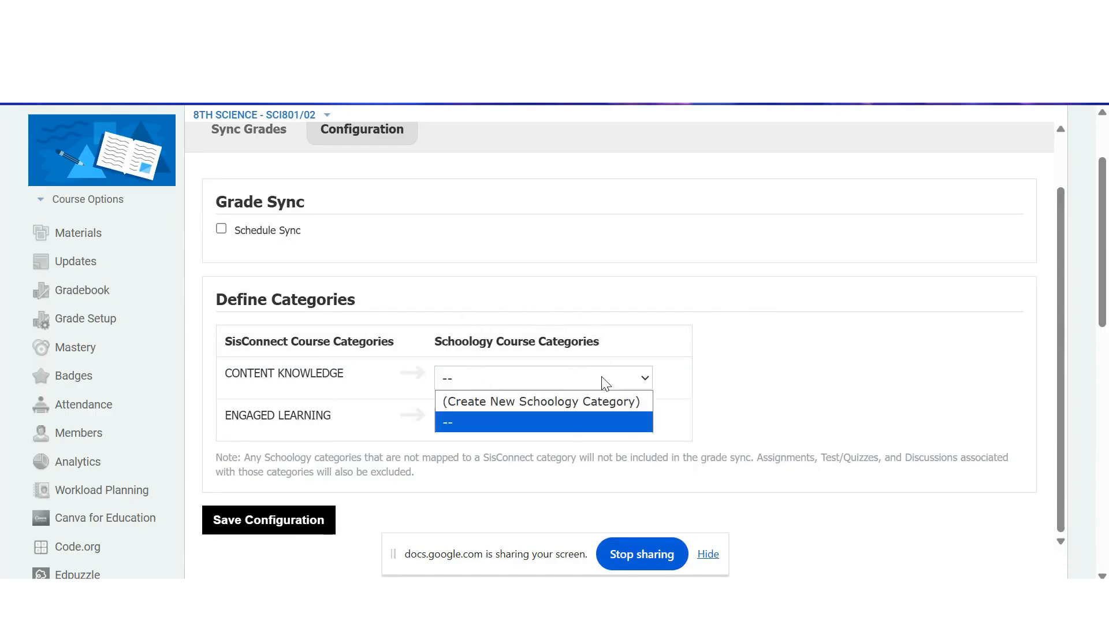
pyautogui.click(604, 407)
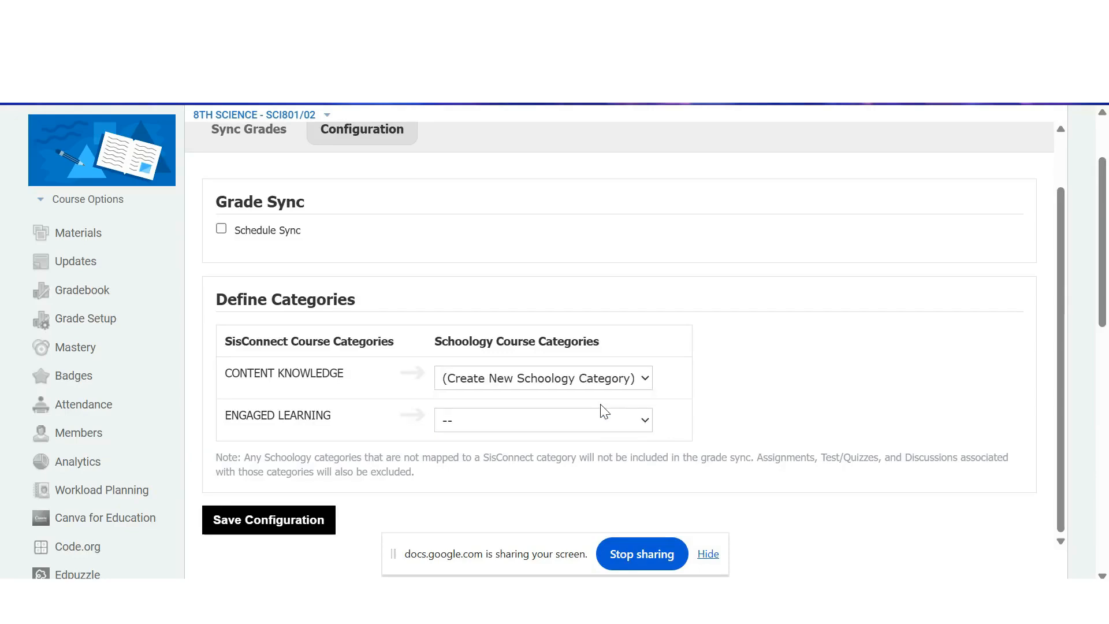
pyautogui.click(601, 421)
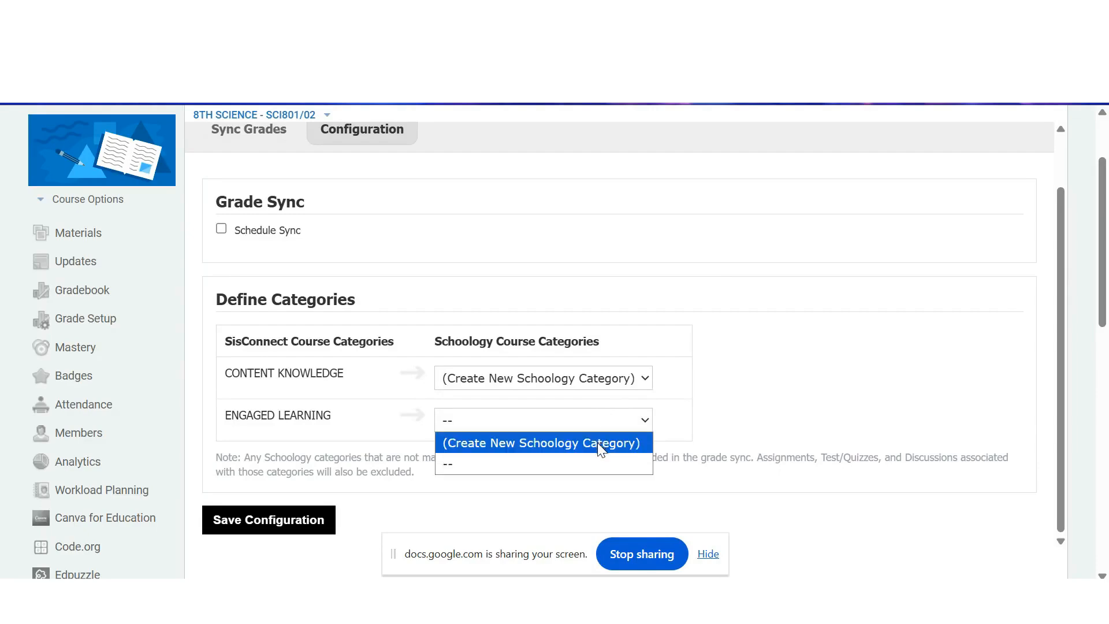
pyautogui.click(599, 443)
pyautogui.scroll(-1, 601, 449)
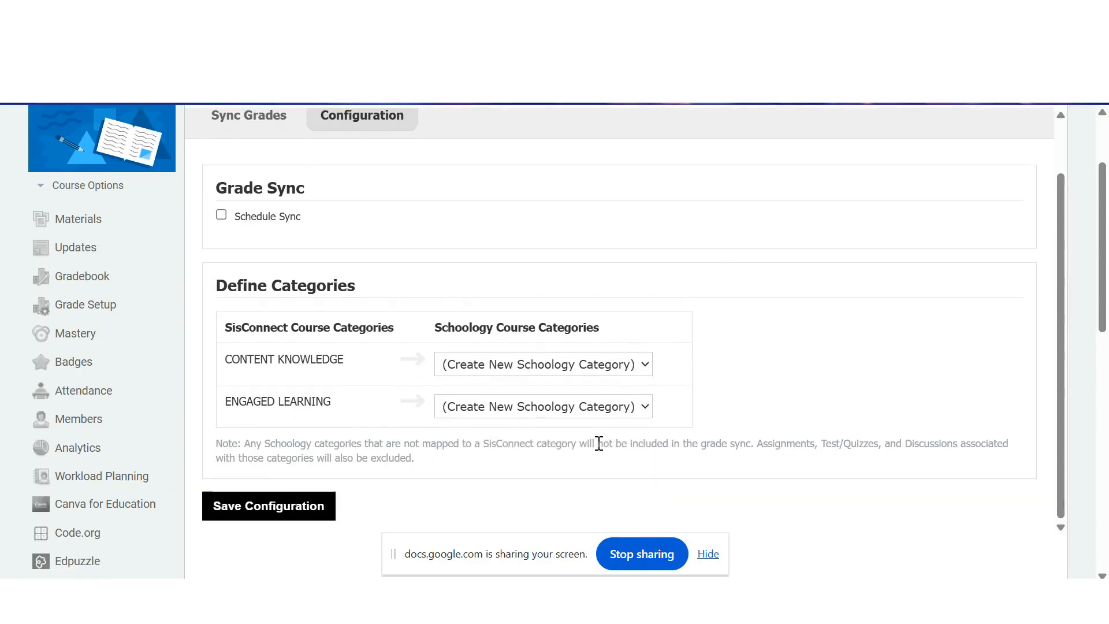
pyautogui.click(268, 496)
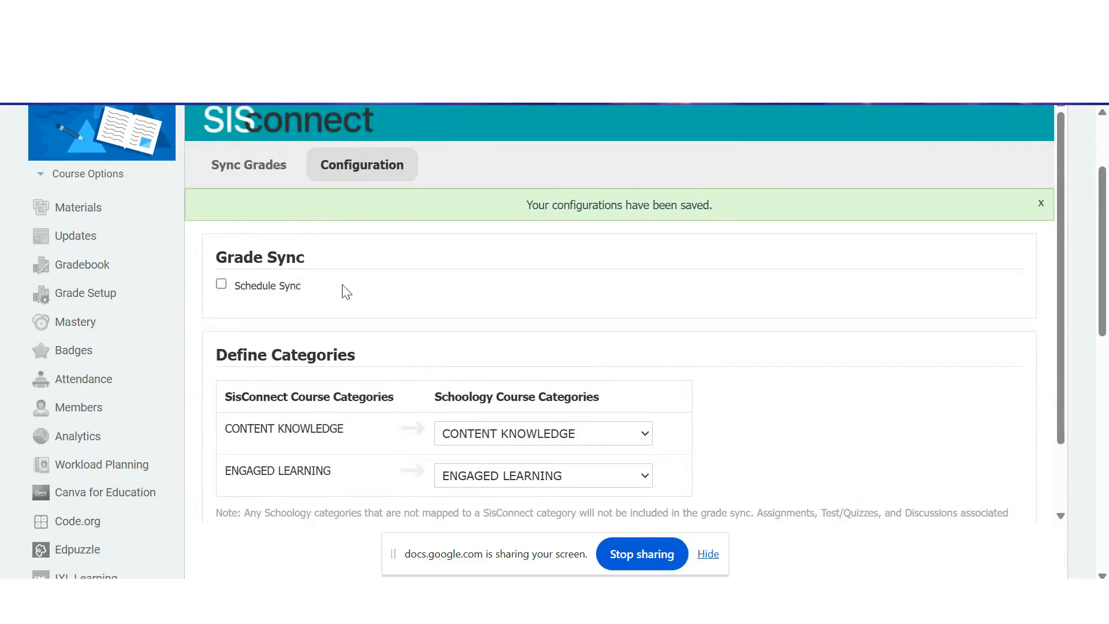
# - Switch SIS Connect to section 8TH SCIENCE - SCI801/03 and open its configuration
pyautogui.scroll(1, 345, 292)
pyautogui.scroll(2, 344, 305)
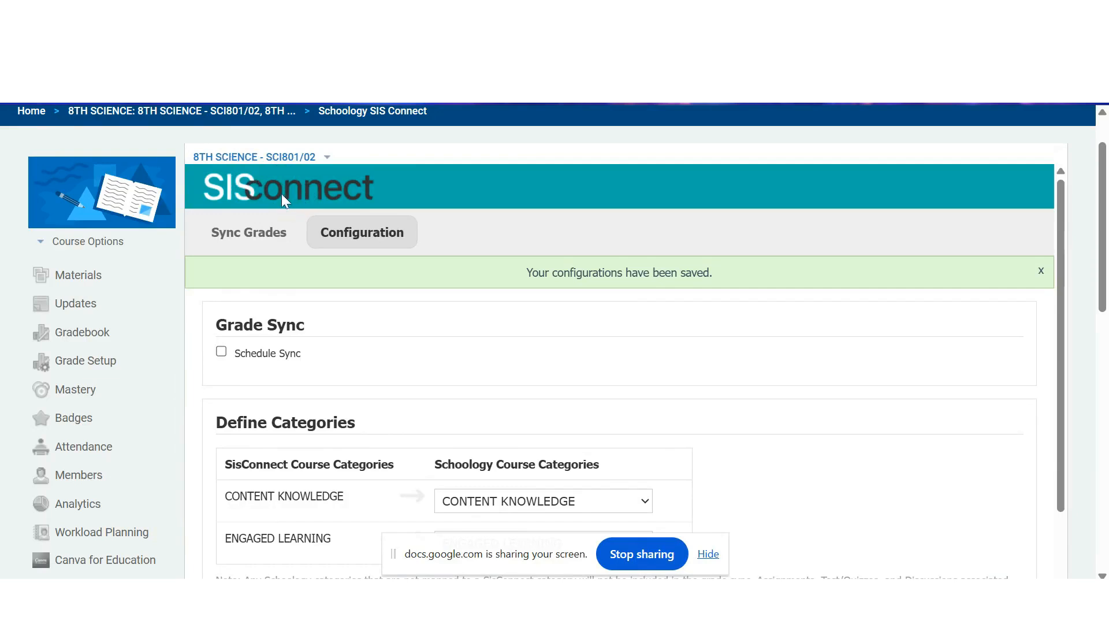
pyautogui.click(327, 157)
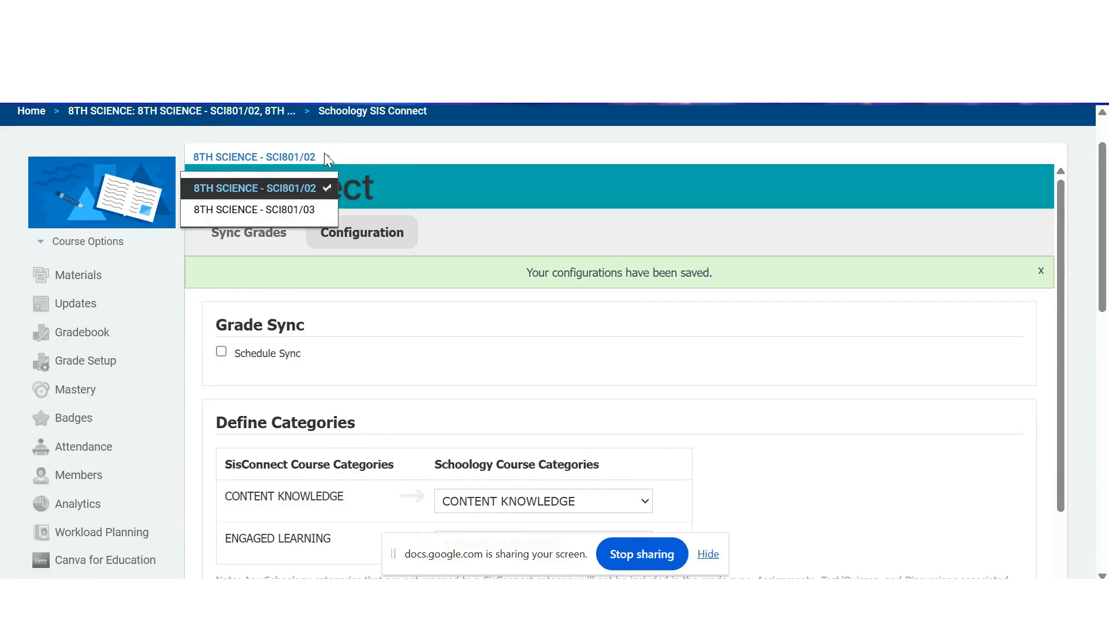
pyautogui.click(316, 213)
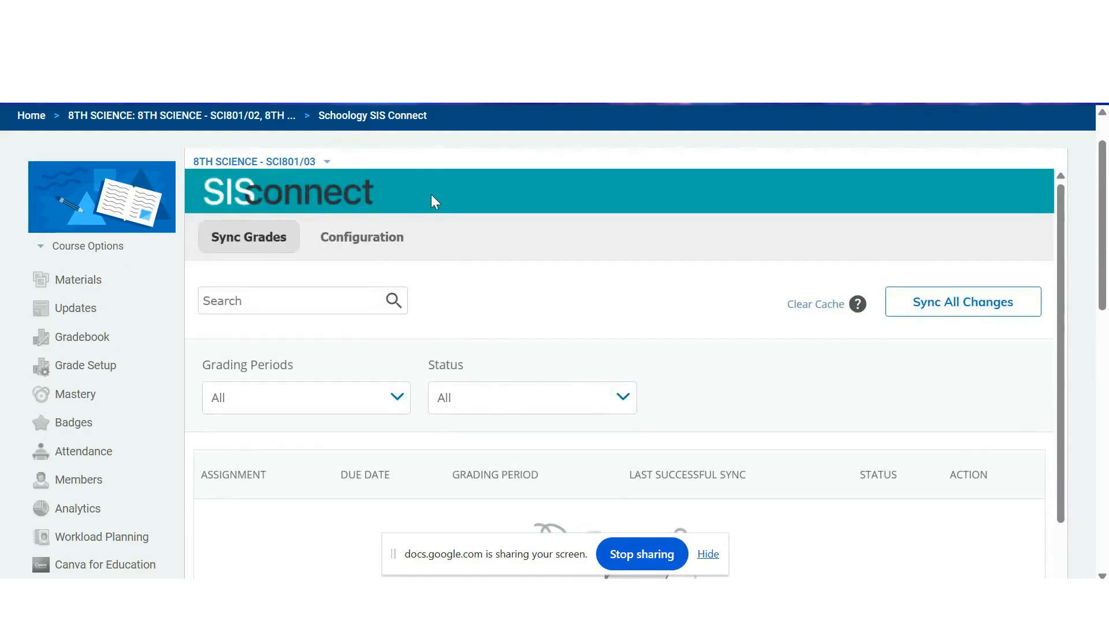
pyautogui.click(375, 241)
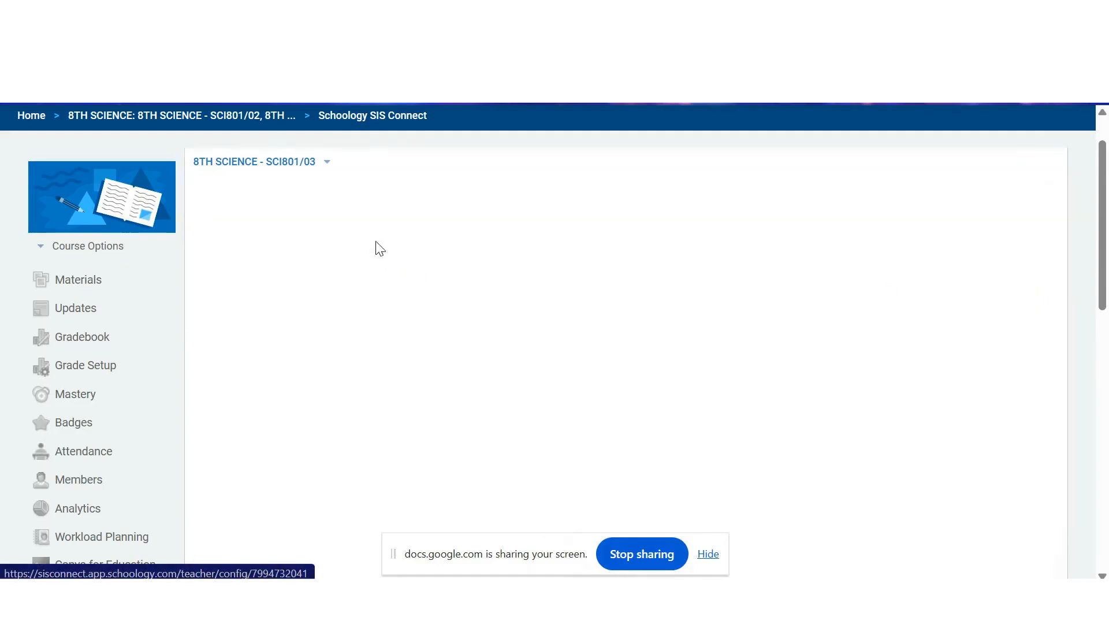
# - In the SCI801/03 configuration, map CONTENT KNOWLEDGE to CONTENT KNOWLEDGE and ENGAGED LEARNING to ENGAGED LEARNING, and save the configuration
pyautogui.scroll(-1, 560, 381)
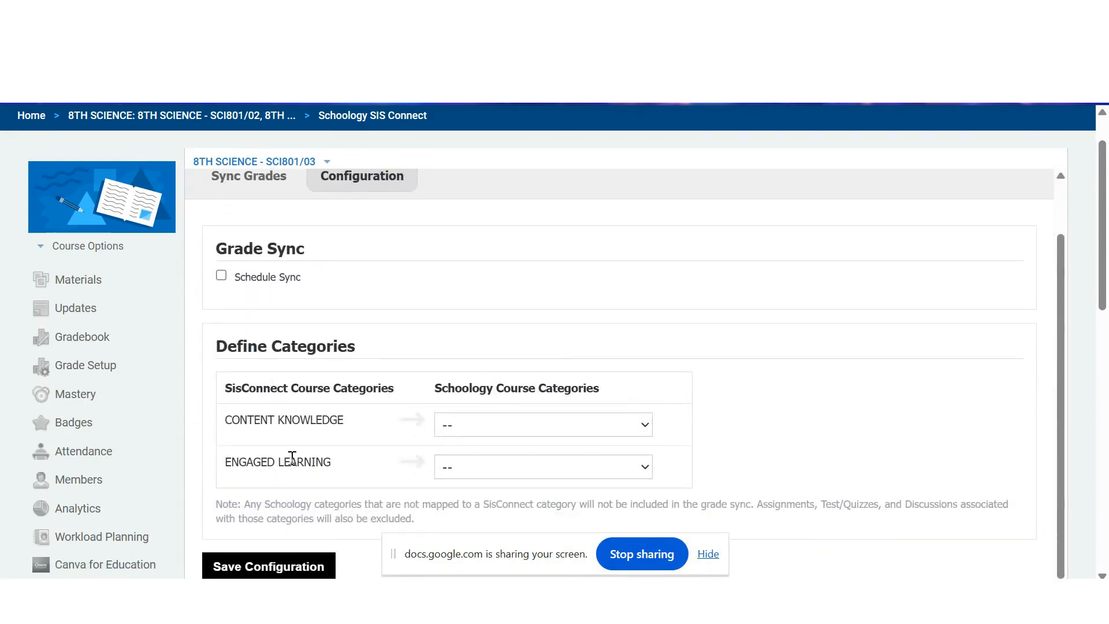
pyautogui.click(485, 429)
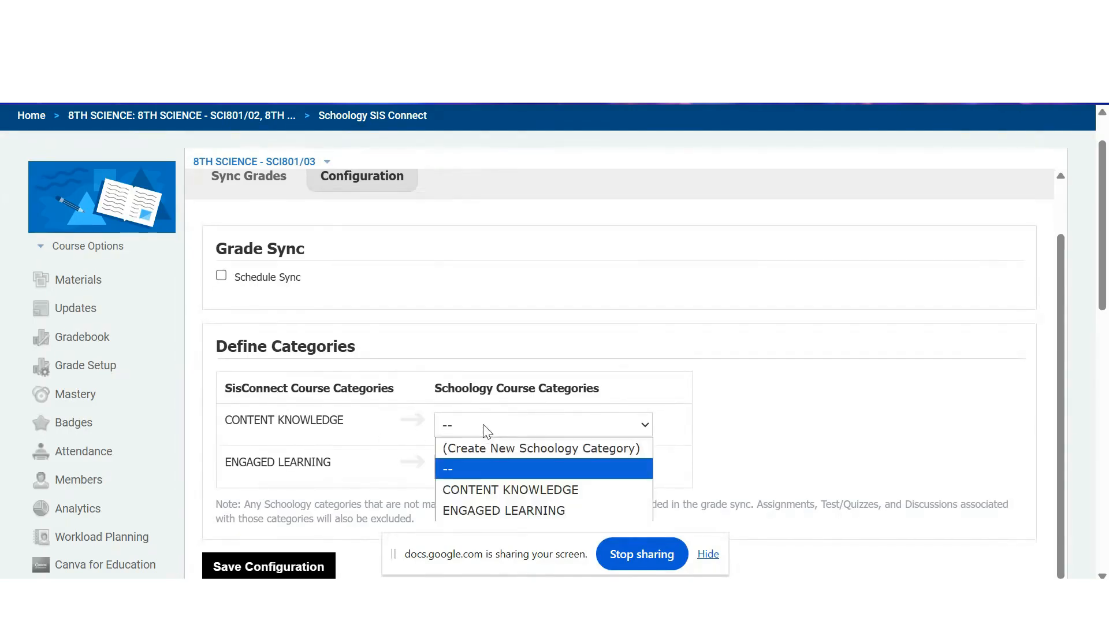
pyautogui.click(564, 491)
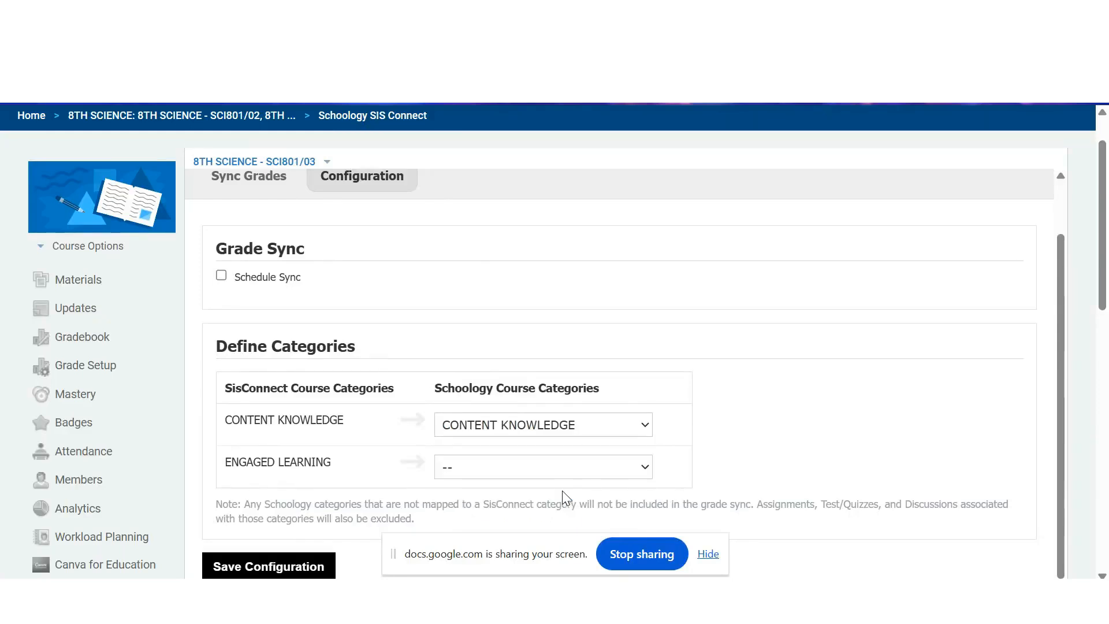
pyautogui.click(494, 467)
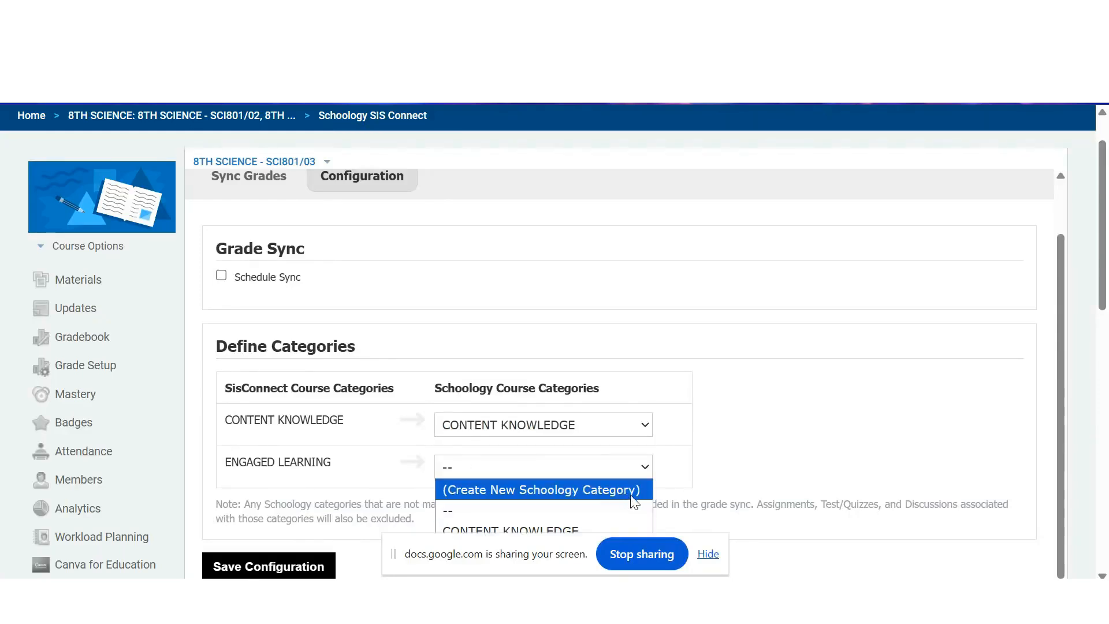
pyautogui.click(525, 567)
pyautogui.moveTo(524, 567); pyautogui.dragTo(789, 280)
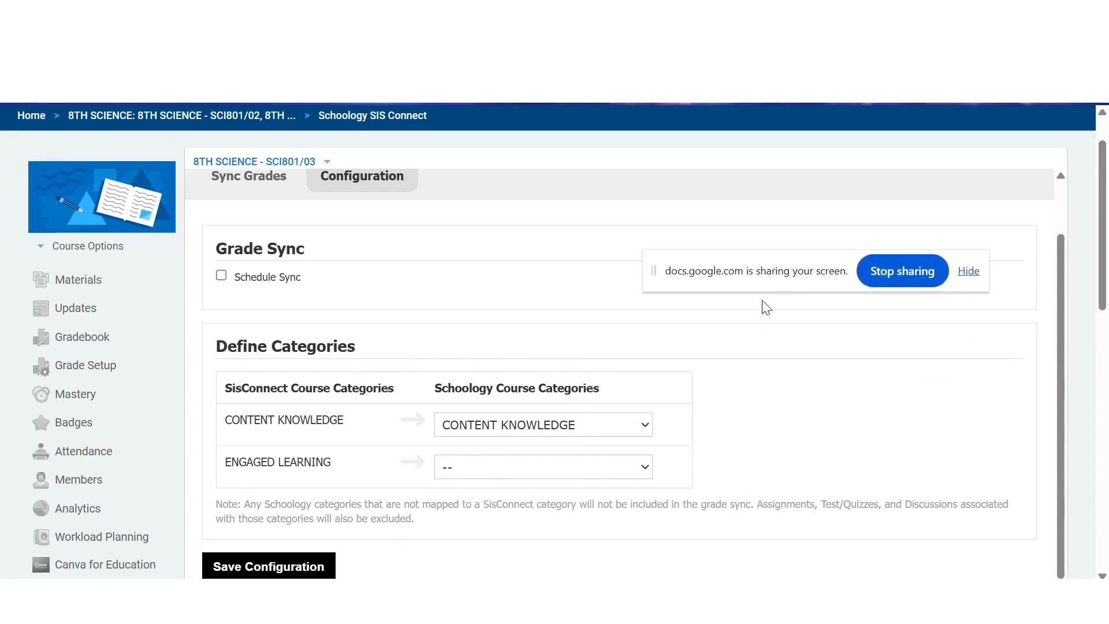
pyautogui.click(572, 475)
pyautogui.click(563, 546)
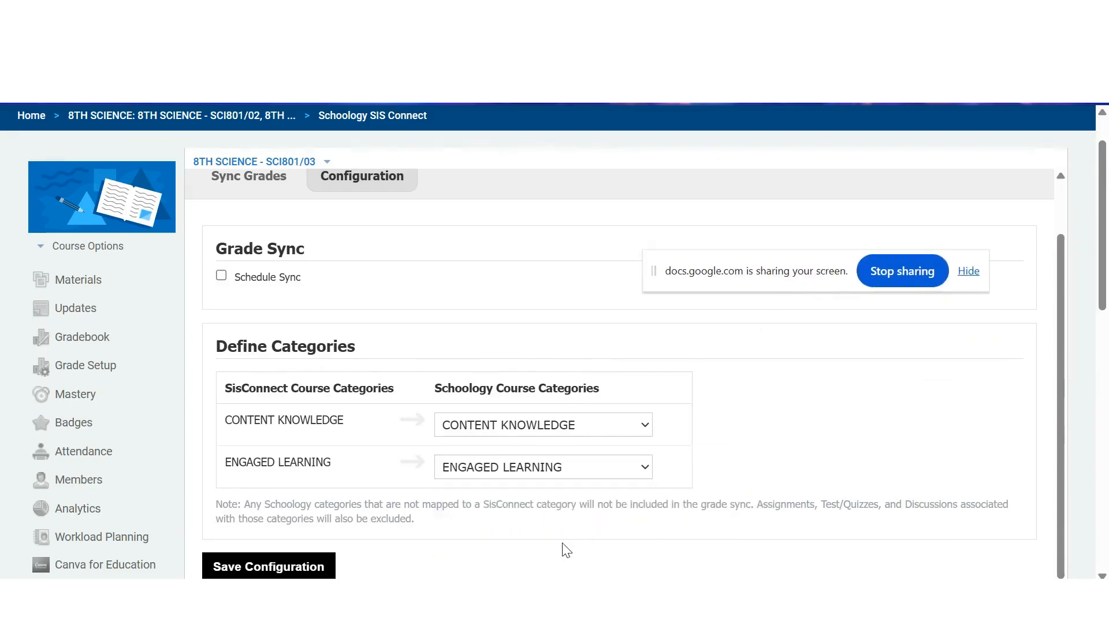
pyautogui.click(301, 565)
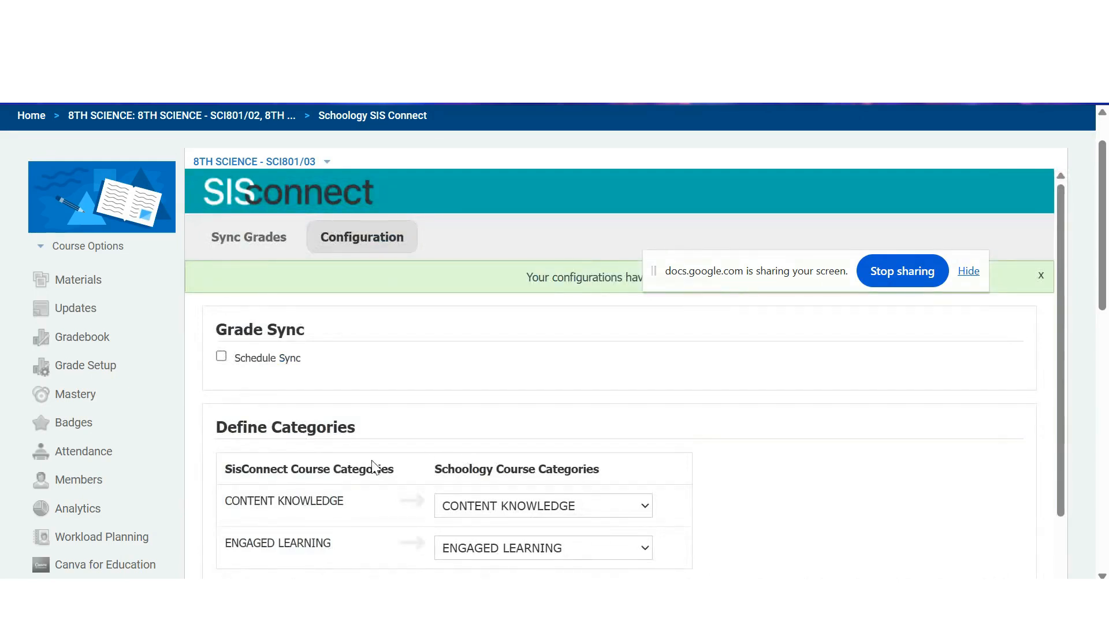
# - In the course's Grade Setup, enable category weighting and set CONTENT KNOWLEDGE to 70 and ENGAGED LEARNING to 30
pyautogui.click(96, 370)
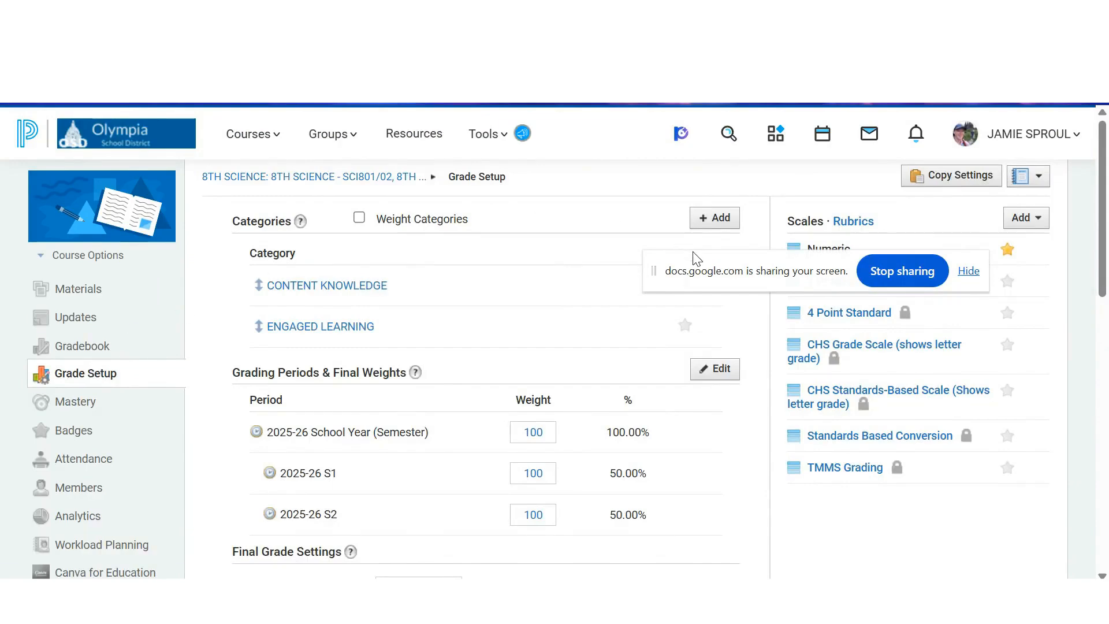
pyautogui.moveTo(693, 268); pyautogui.dragTo(718, 157)
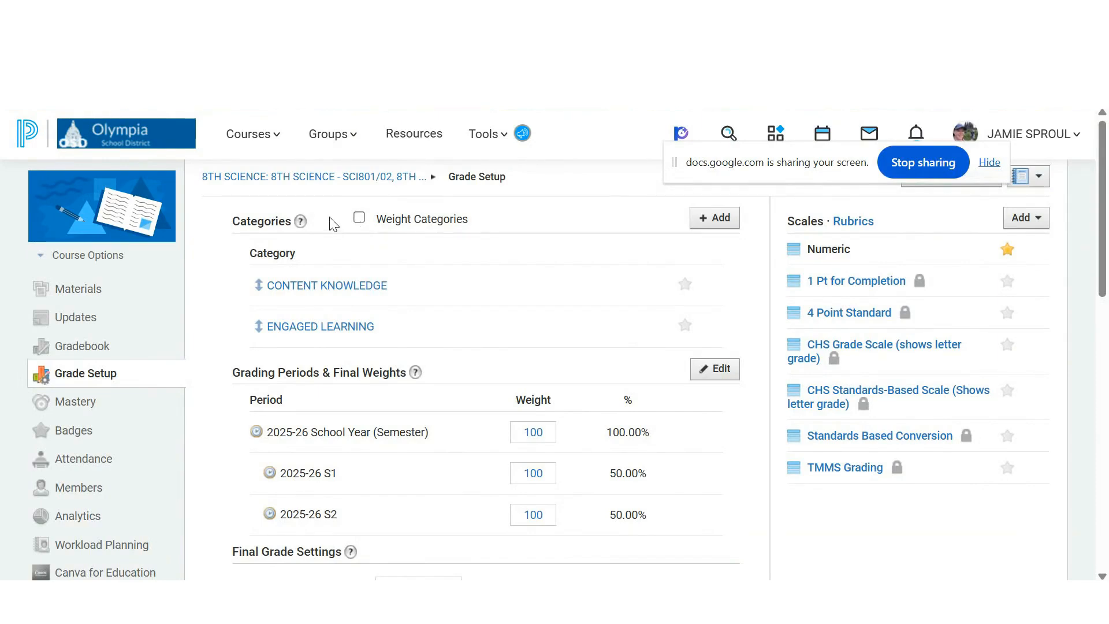
pyautogui.click(359, 218)
pyautogui.click(521, 286)
pyautogui.moveTo(521, 285); pyautogui.dragTo(552, 285)
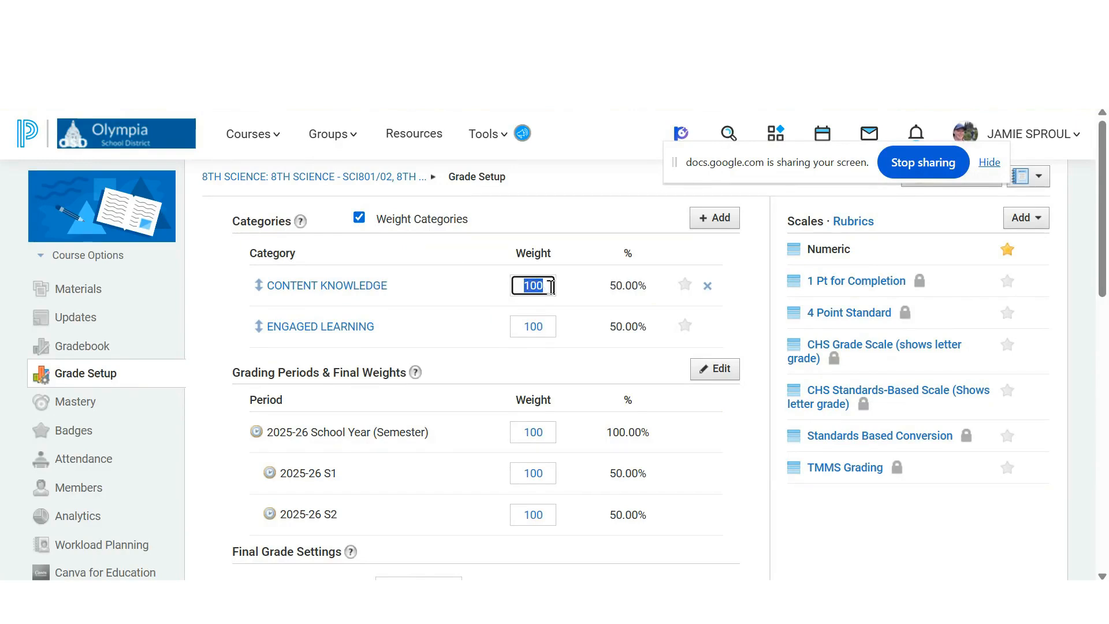
pyautogui.write('70')
pyautogui.click(525, 325)
pyautogui.write('30')
pyautogui.click(595, 219)
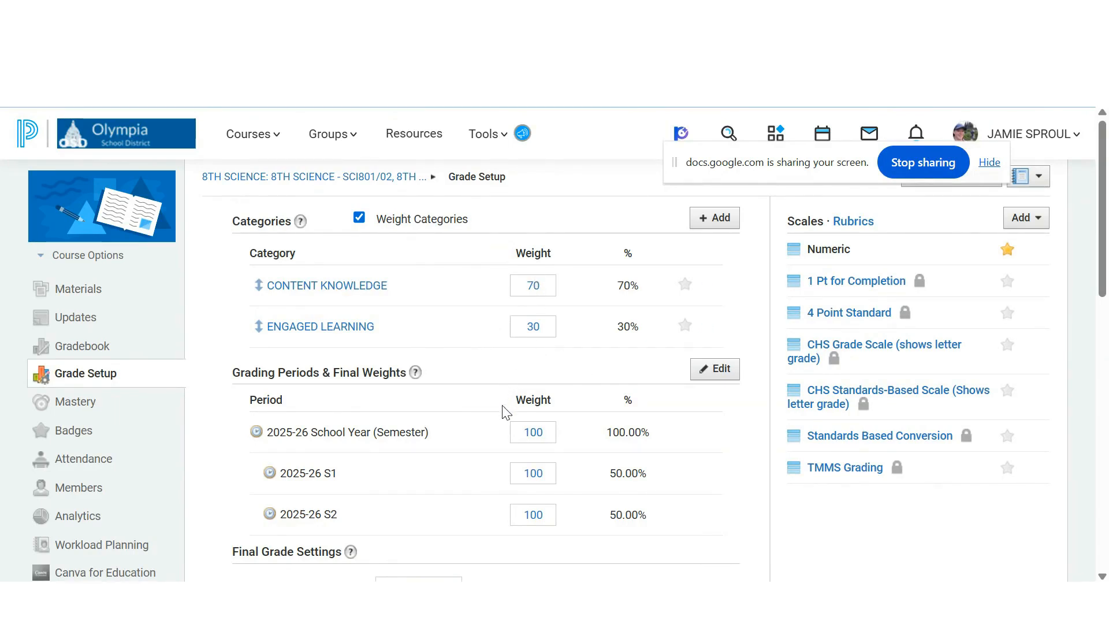
# - Hide the overall grade and the grading period grades in the student grade report, and save the grade setup changes
pyautogui.scroll(-2, 503, 410)
pyautogui.scroll(-4, 504, 411)
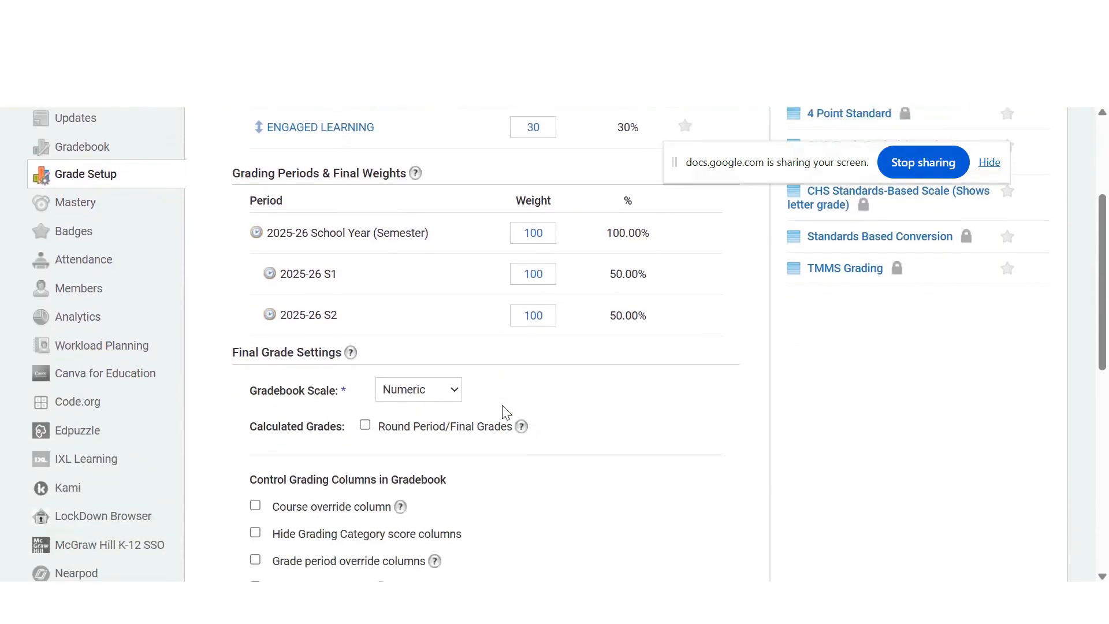
pyautogui.scroll(-3, 504, 411)
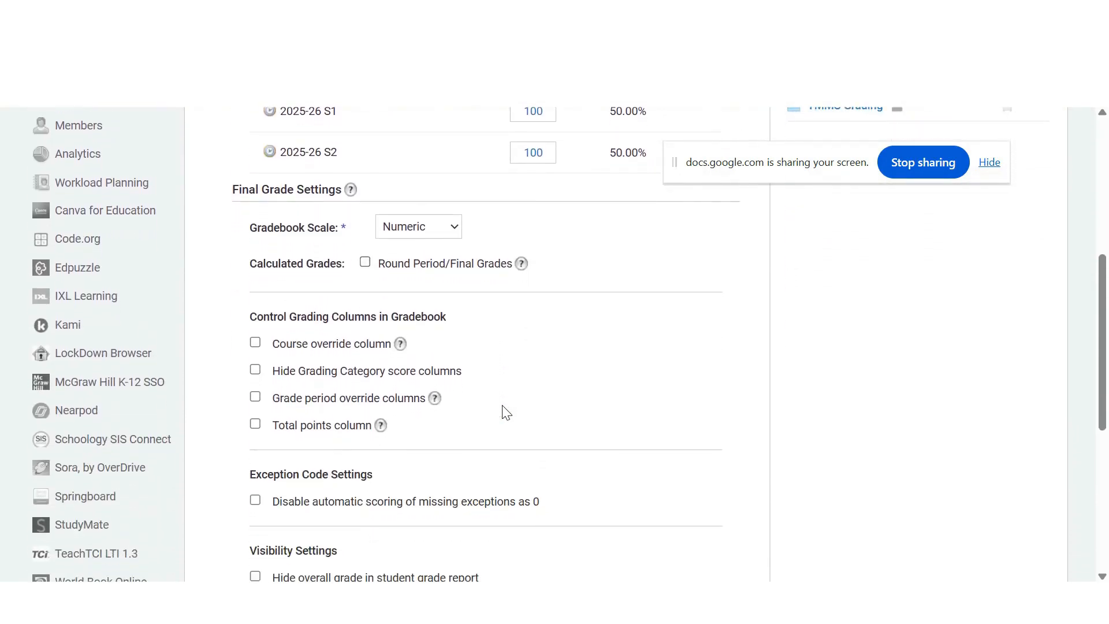
pyautogui.scroll(-3, 505, 411)
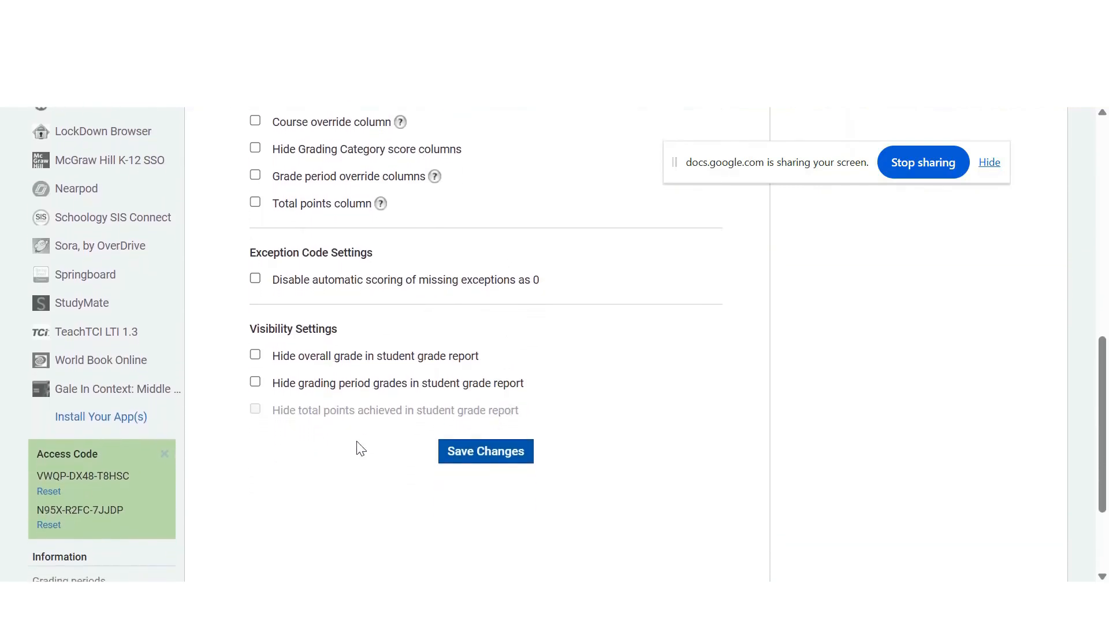
pyautogui.click(256, 354)
pyautogui.click(257, 384)
pyautogui.click(484, 461)
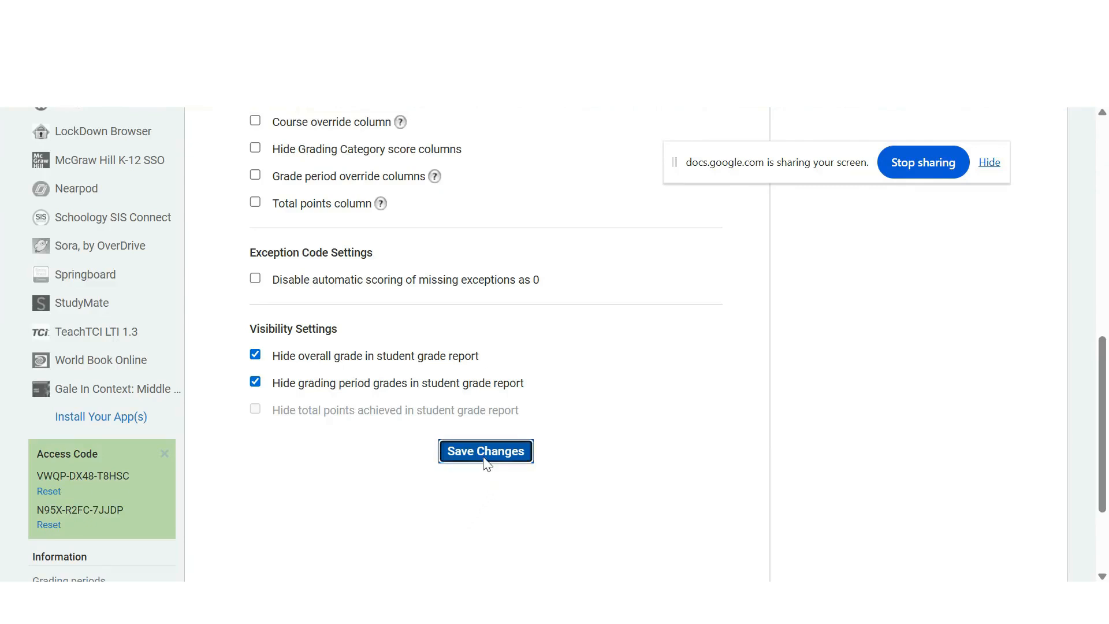